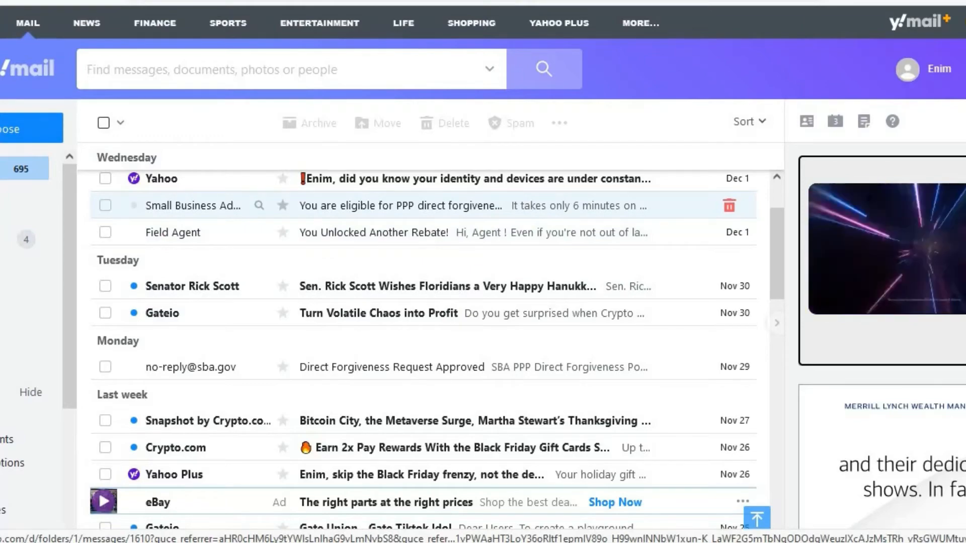
Open the SBA PPP direct forgiveness email in Yahoo Mail and follow its directforgiveness.sba.gov link
left_click(400, 206)
scroll(423, 332, "down", 4)
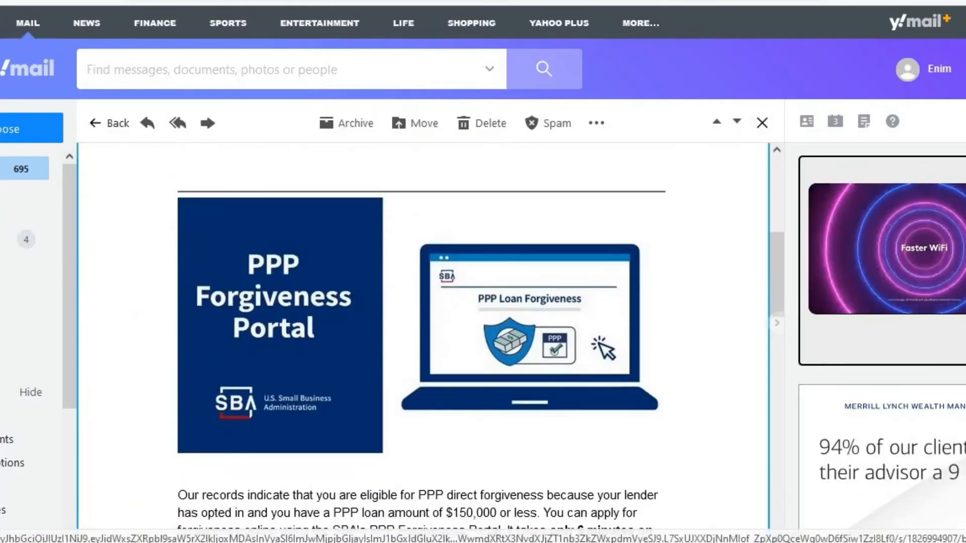
scroll(423, 332, "up", 1)
scroll(422, 332, "down", 3)
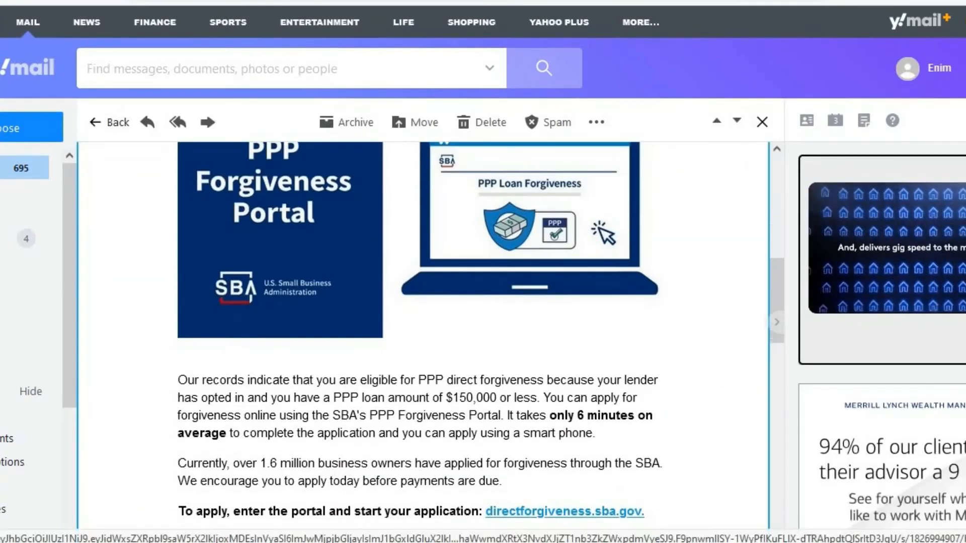
scroll(423, 332, "down", 2)
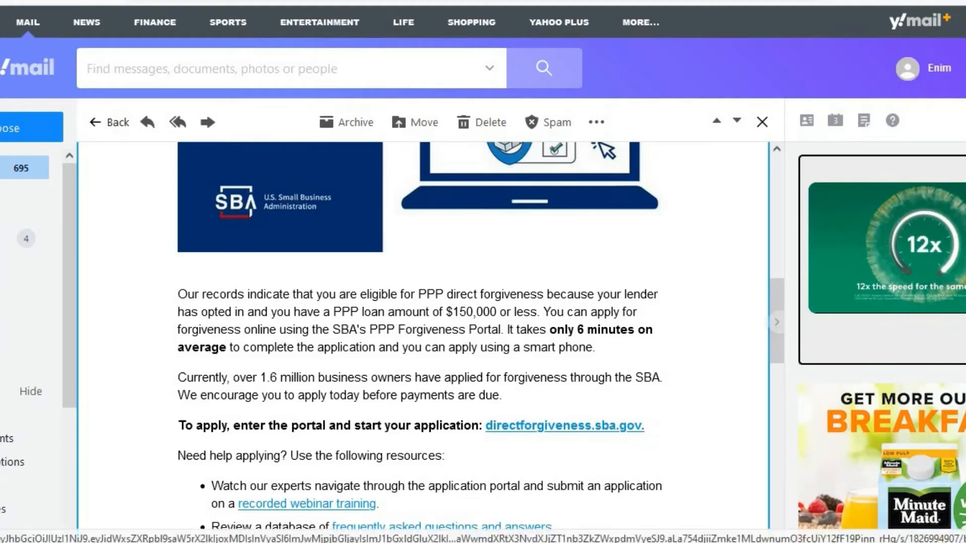
left_click(564, 425)
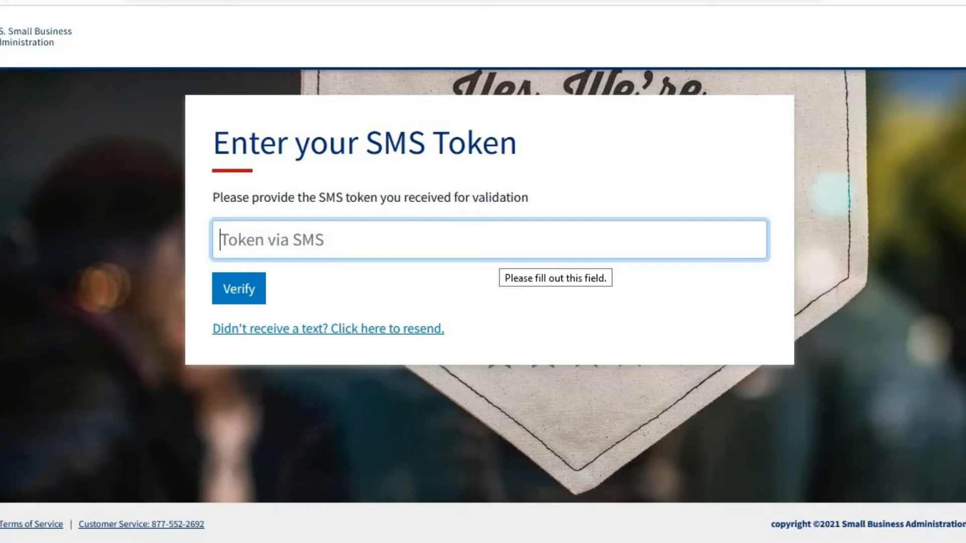
Enter the SMS verification token to reach the existing forgiveness requests list
type("48")
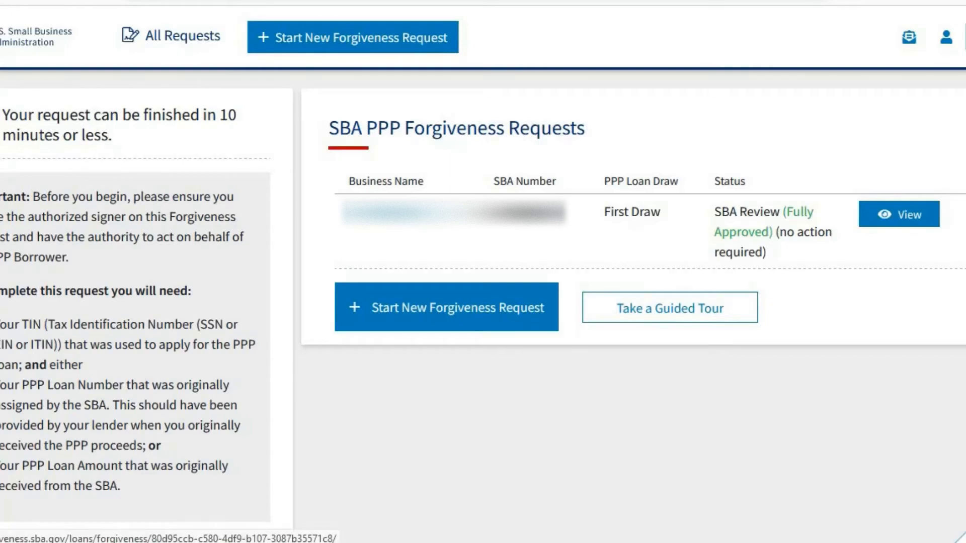
left_click(899, 214)
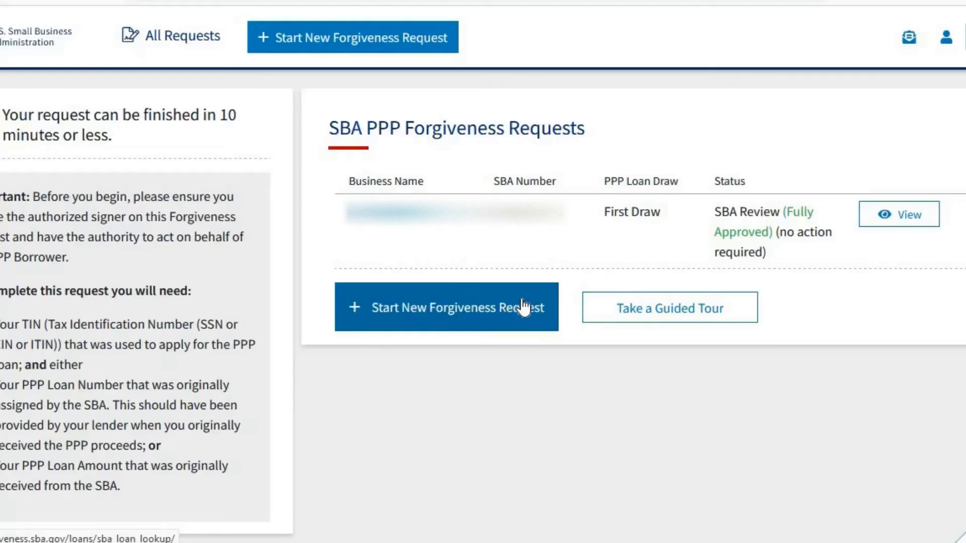
Start a new forgiveness request and look up the eligible loans, including the $4,921.00 second-draw loan
left_click(496, 317)
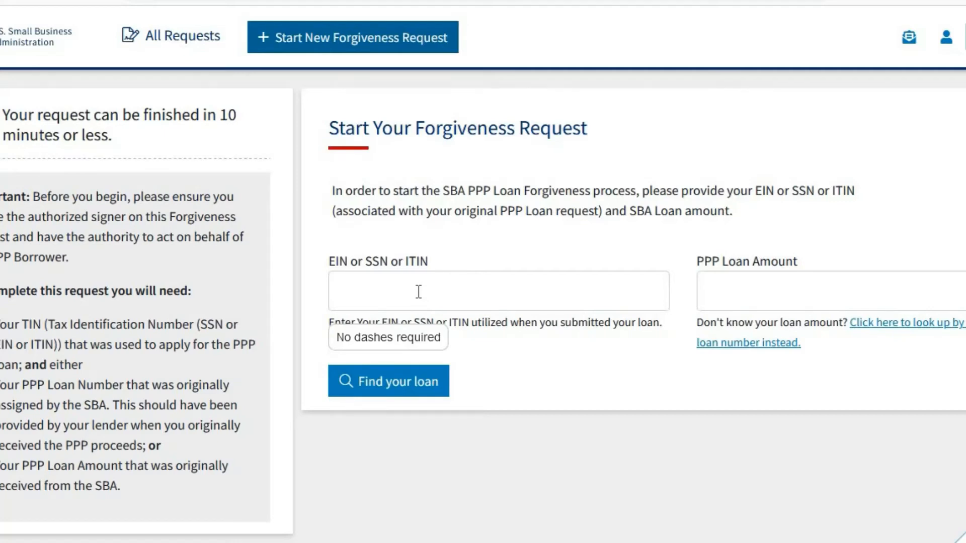
left_click(418, 292)
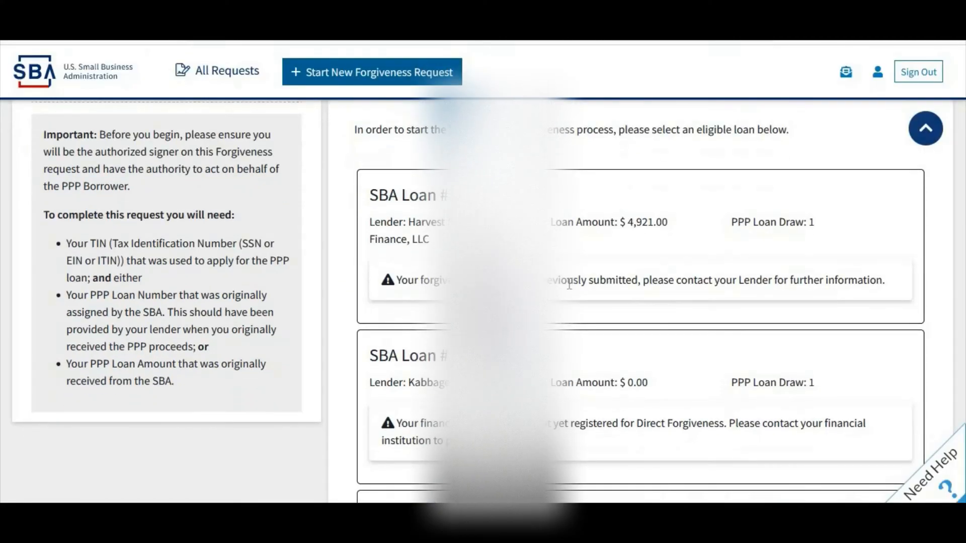
scroll(569, 285, "down", 1)
scroll(571, 290, "up", 1)
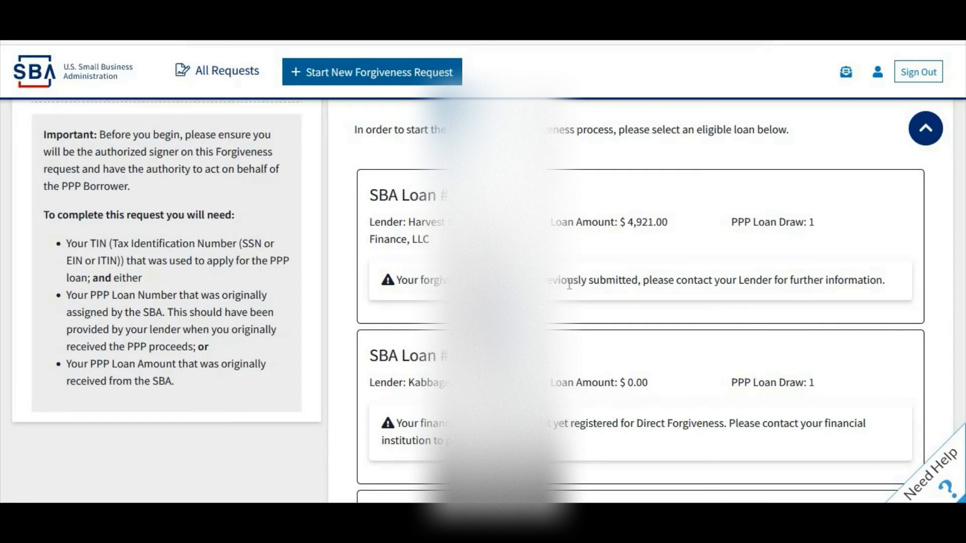
scroll(569, 286, "down", 2)
scroll(674, 361, "up", 1)
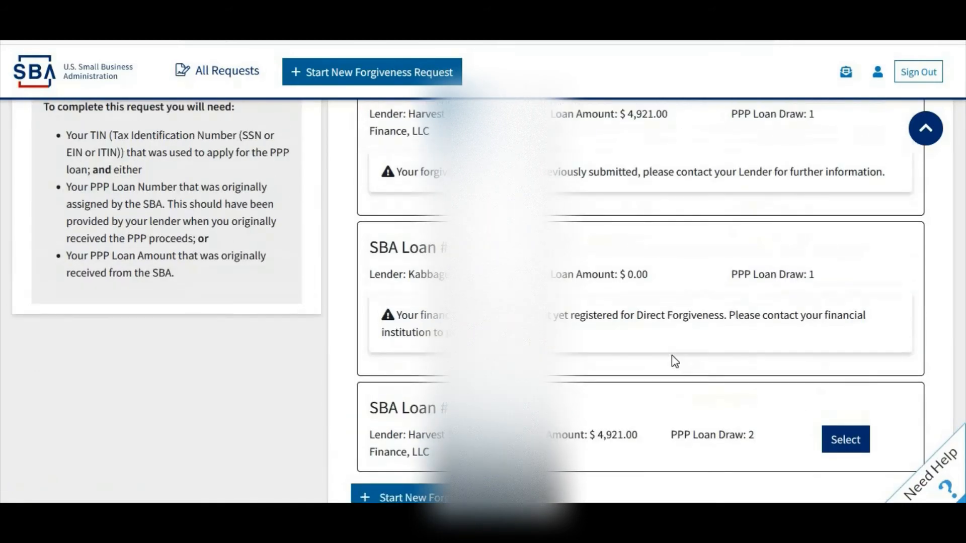
scroll(672, 357, "down", 1)
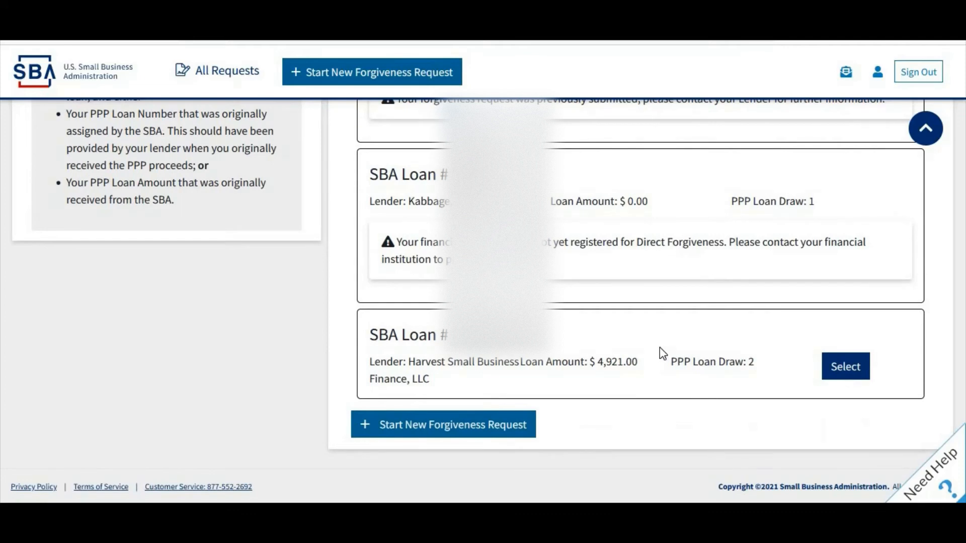
Select the $4,921.00 second-draw loan and set the title to Owner
left_click(859, 370)
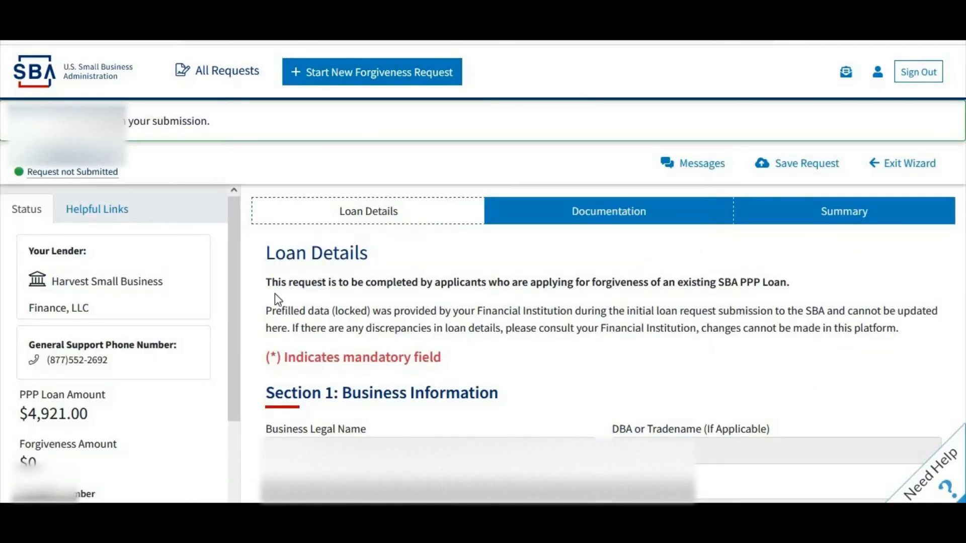
scroll(456, 219, "down", 10)
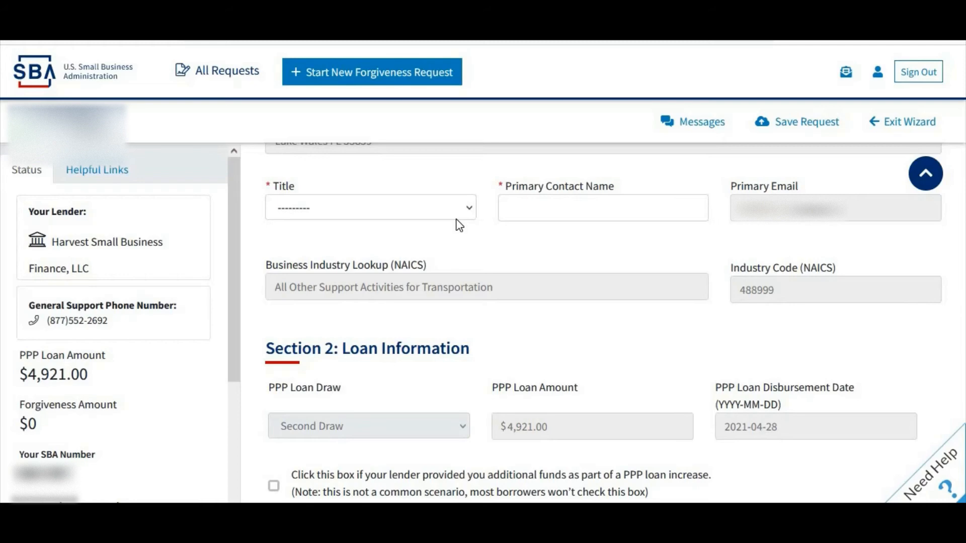
left_click(463, 216)
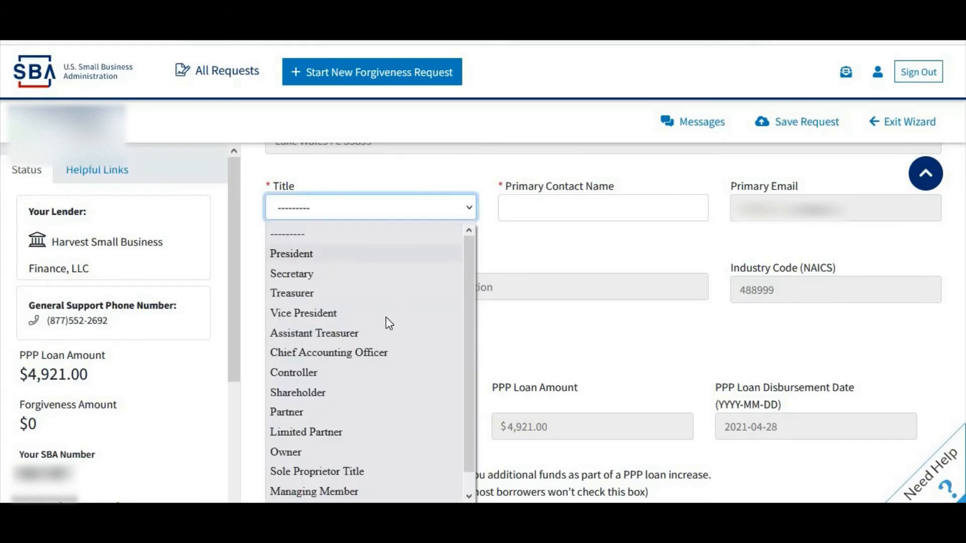
left_click(306, 450)
Set the covered period to Between 8 and 24 Weeks, ending 2021-10-12
left_click(571, 209)
scroll(680, 288, "down", 5)
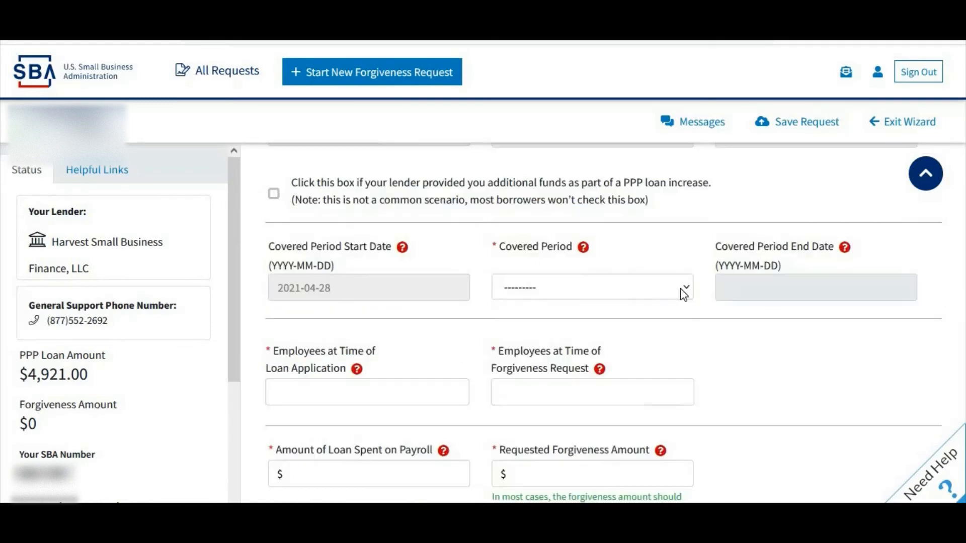
left_click(680, 288)
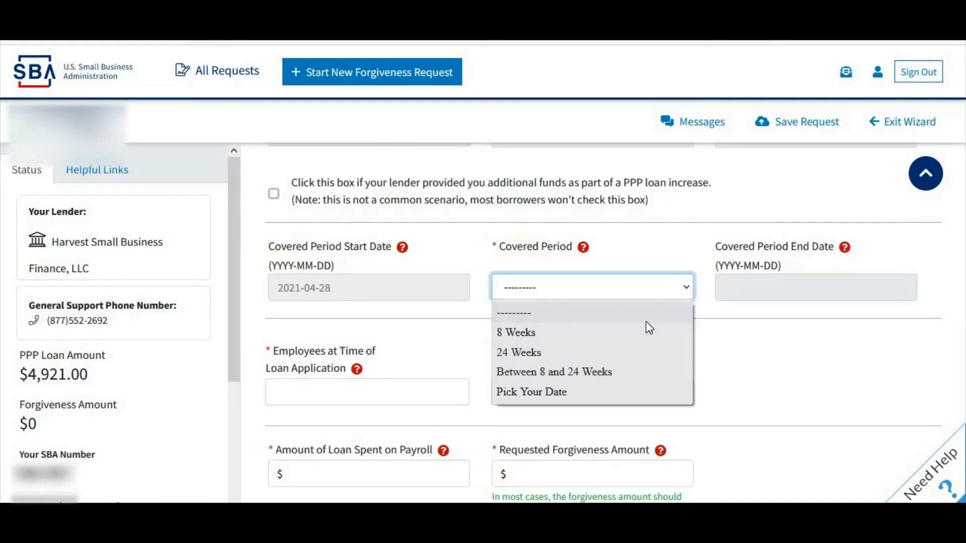
left_click(577, 373)
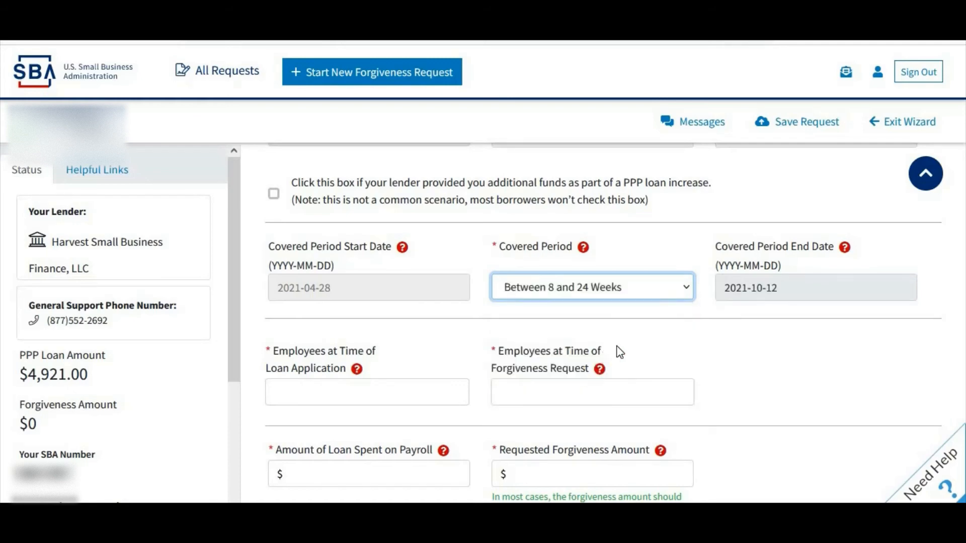
left_click(707, 315)
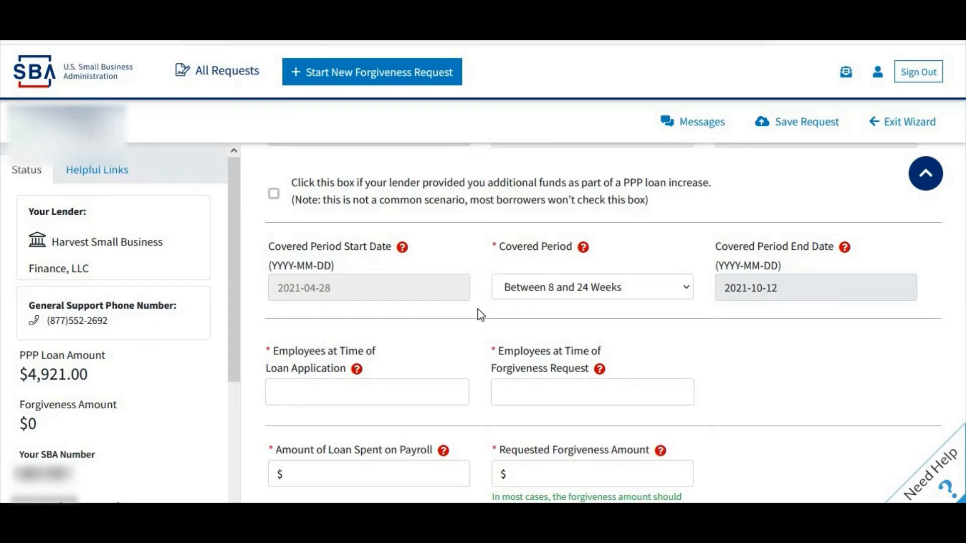
Enter 1 for both employee count fields
scroll(443, 336, "down", 1)
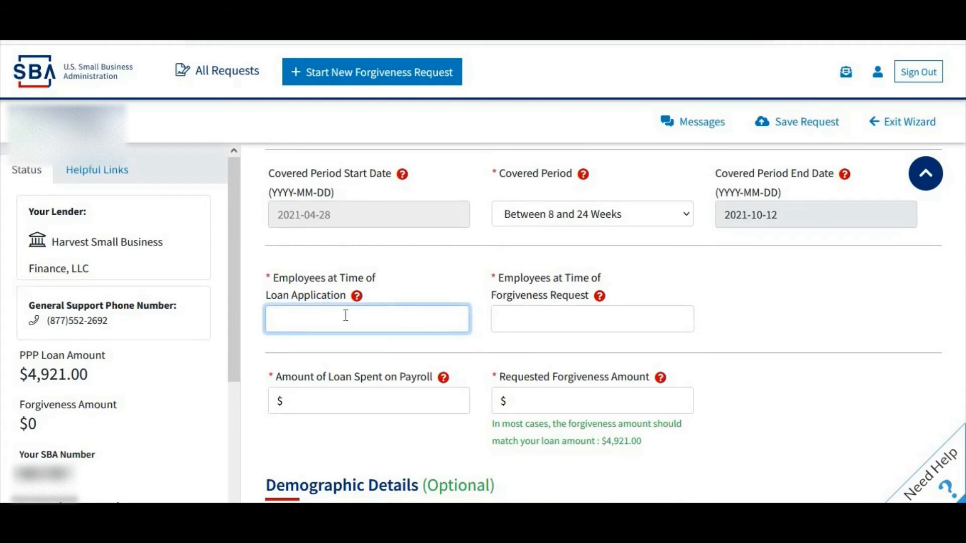
type("1")
key("Tab")
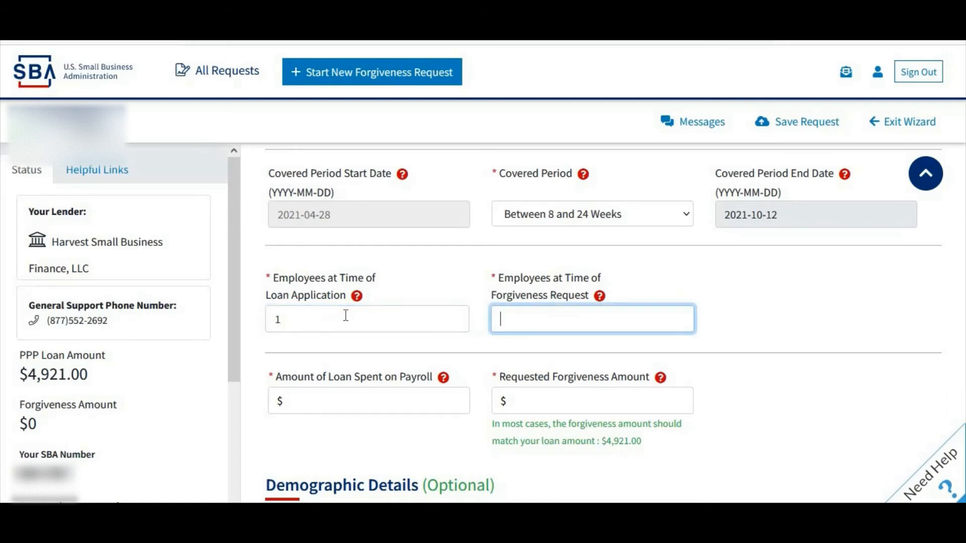
type("1")
left_click(480, 321)
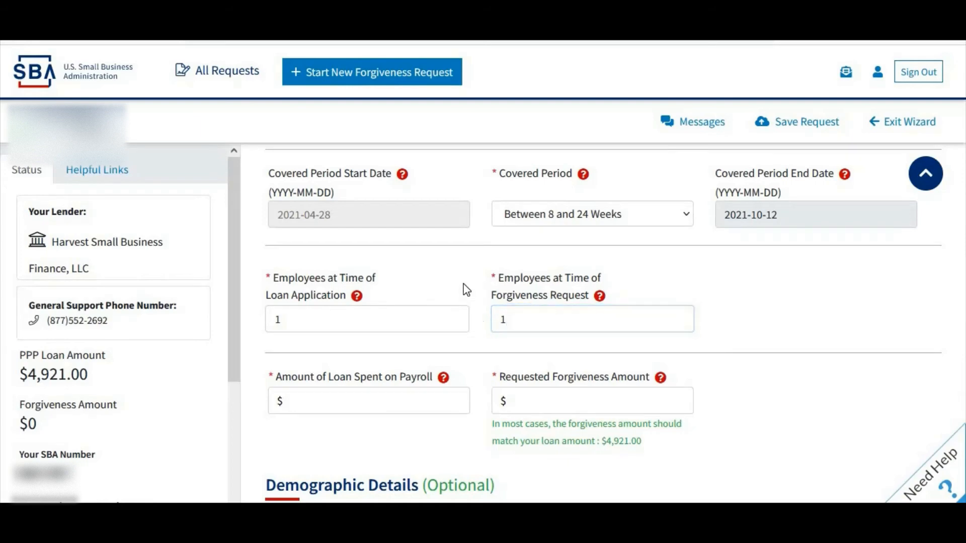
Enter $4,921 as both the payroll amount and the requested forgiveness amount
scroll(480, 321, "down", 1)
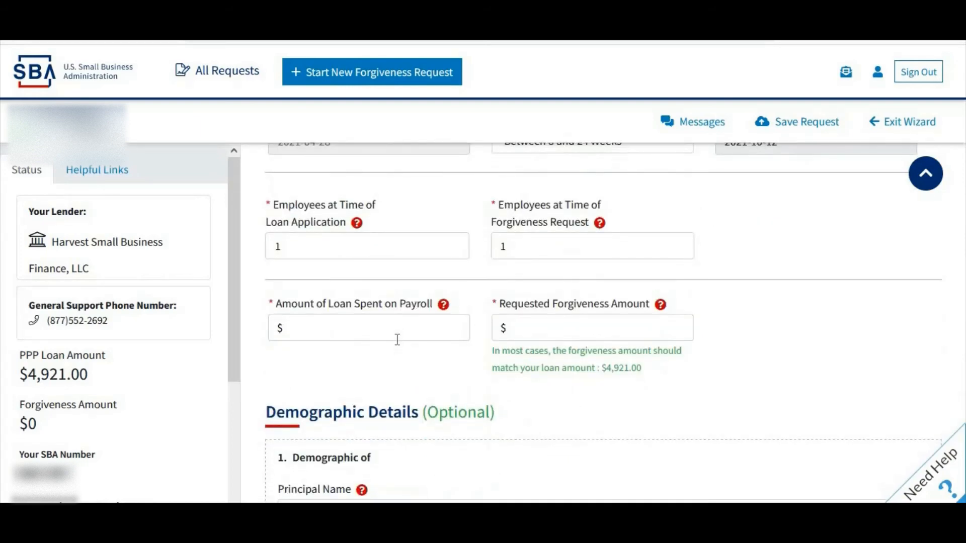
left_click(397, 340)
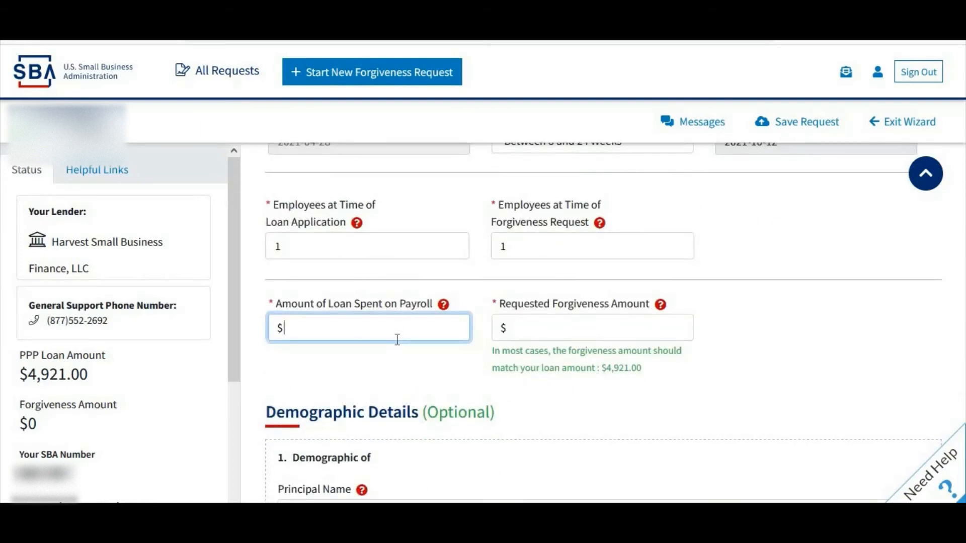
type("4921")
left_click(545, 324)
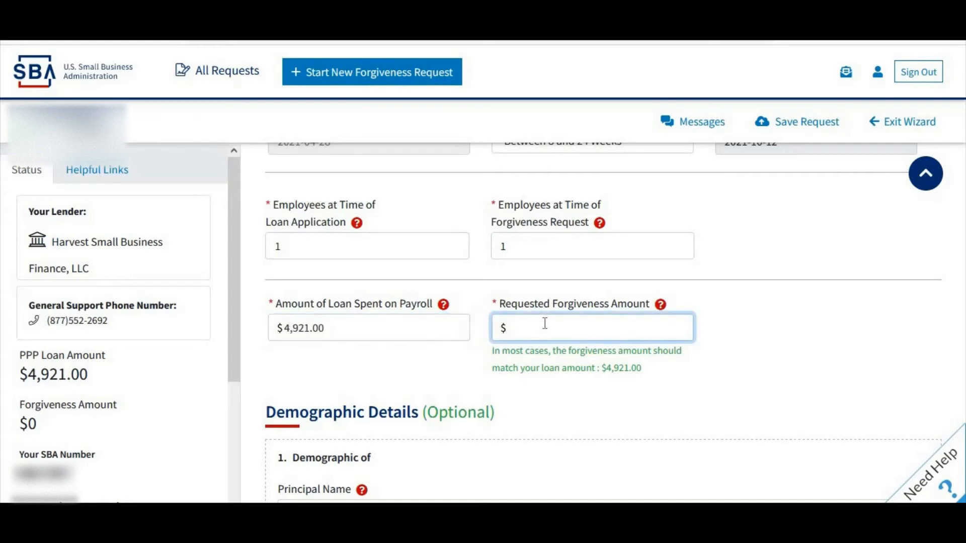
type("4921")
left_click(484, 325)
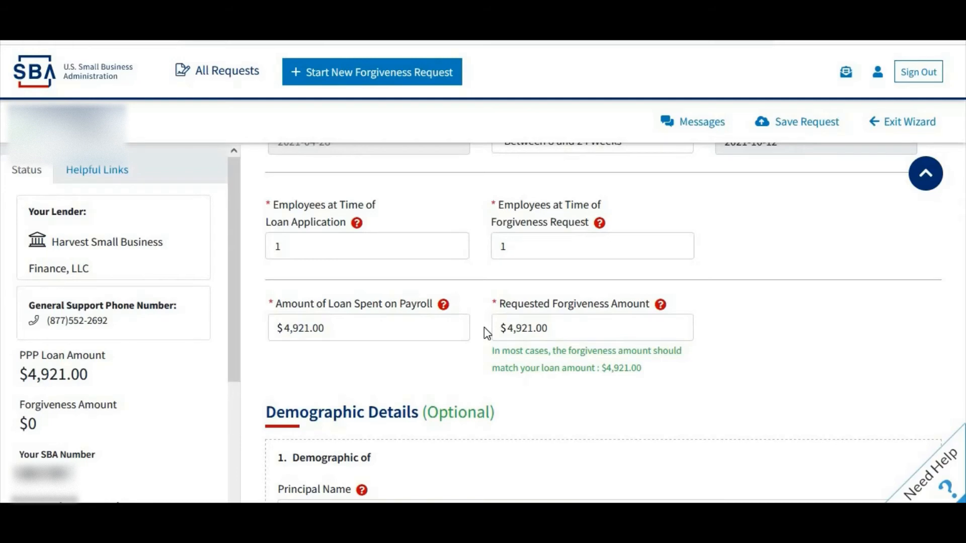
Leave the demographic details blank and continue to the Supporting Documents step
scroll(484, 328, "down", 1)
scroll(484, 330, "down", 1)
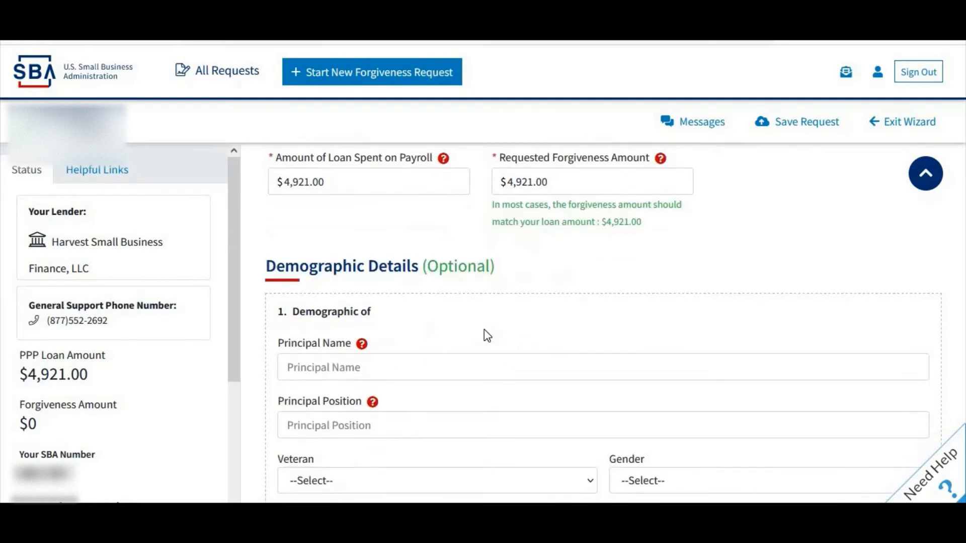
scroll(496, 323, "down", 1)
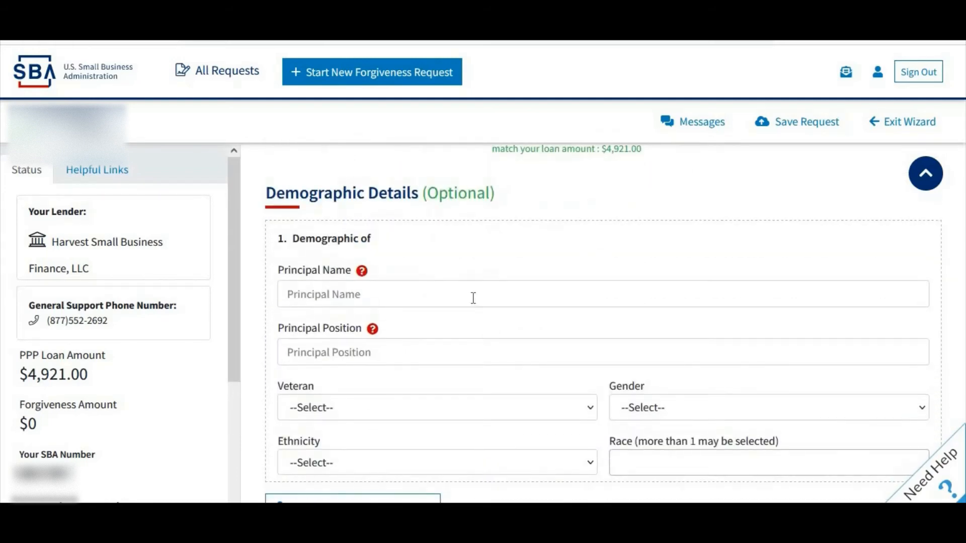
scroll(465, 302, "down", 1)
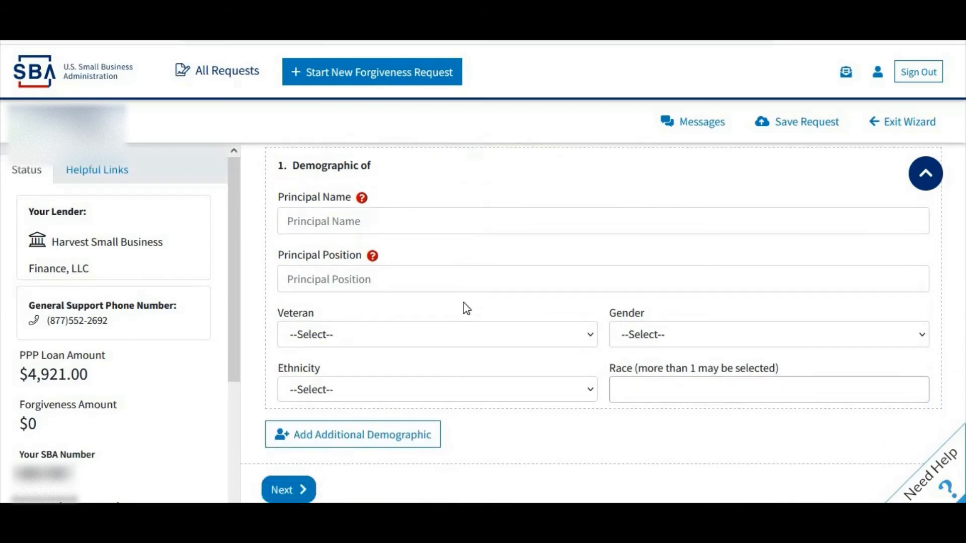
scroll(464, 303, "up", 1)
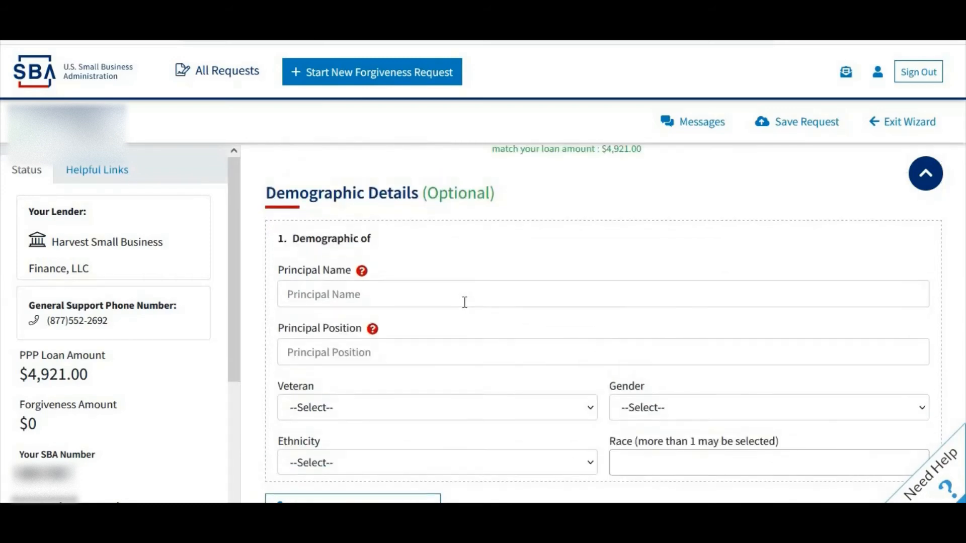
scroll(464, 304, "down", 1)
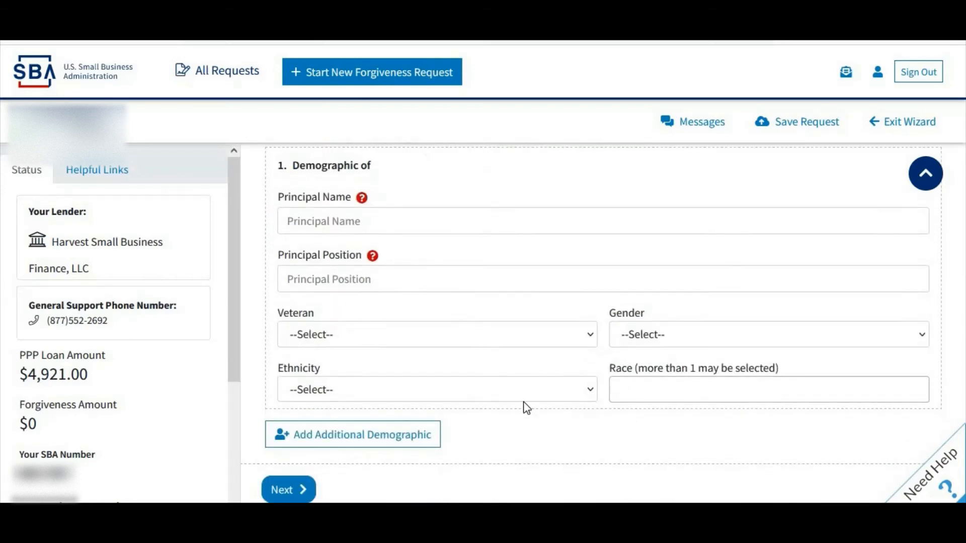
left_click(298, 489)
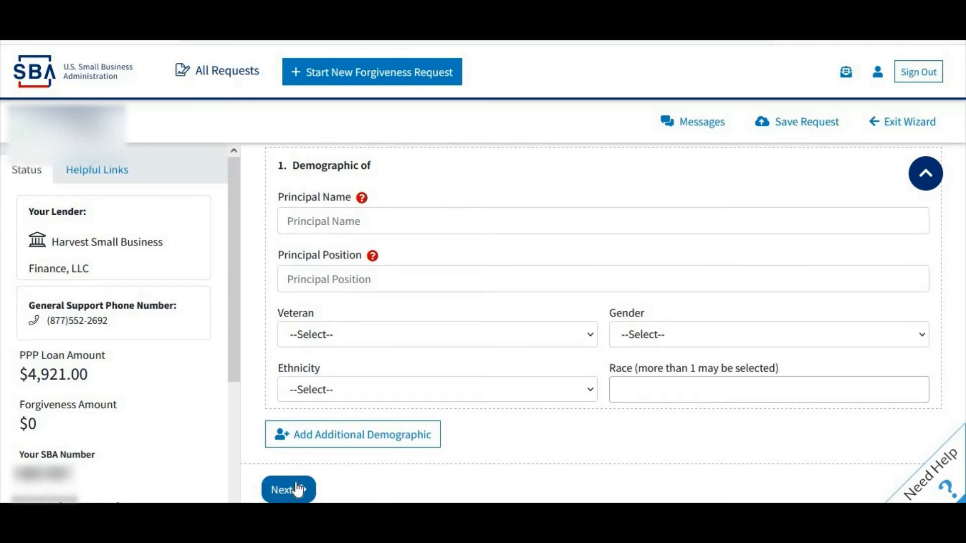
left_click(298, 488)
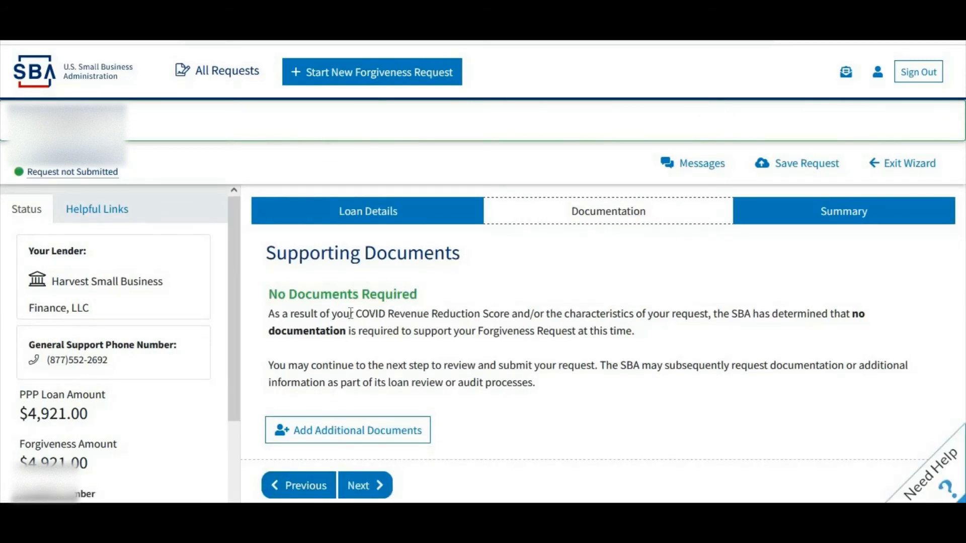
Review the No Documents Required notice on the Documentation step
scroll(329, 291, "down", 1)
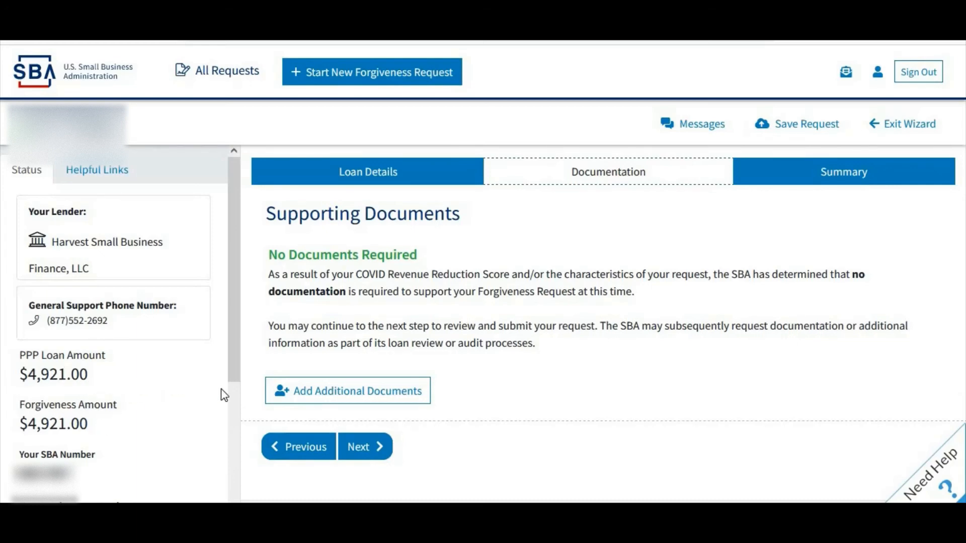
Go to the Summary and review the request showing $4,921.00 requested forgiveness
left_click(370, 453)
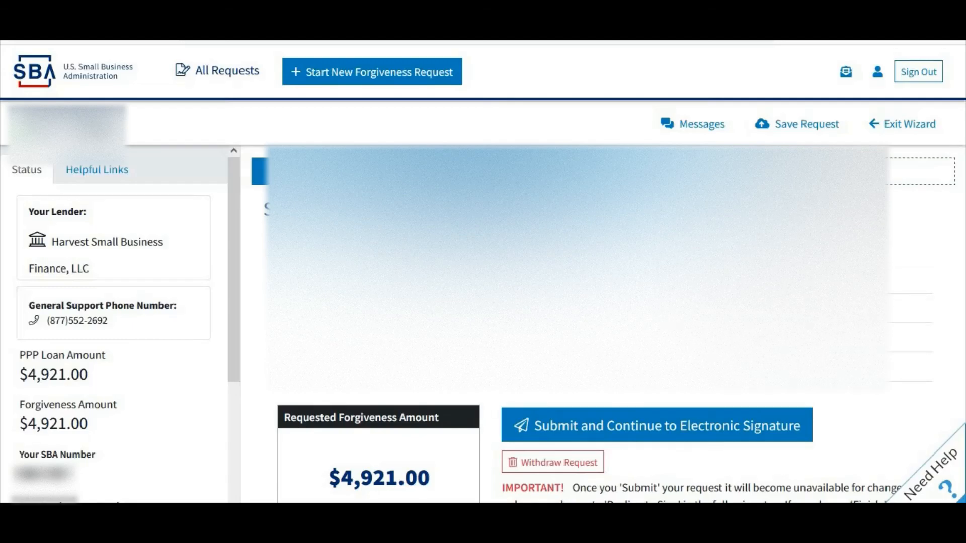
scroll(599, 322, "down", 1)
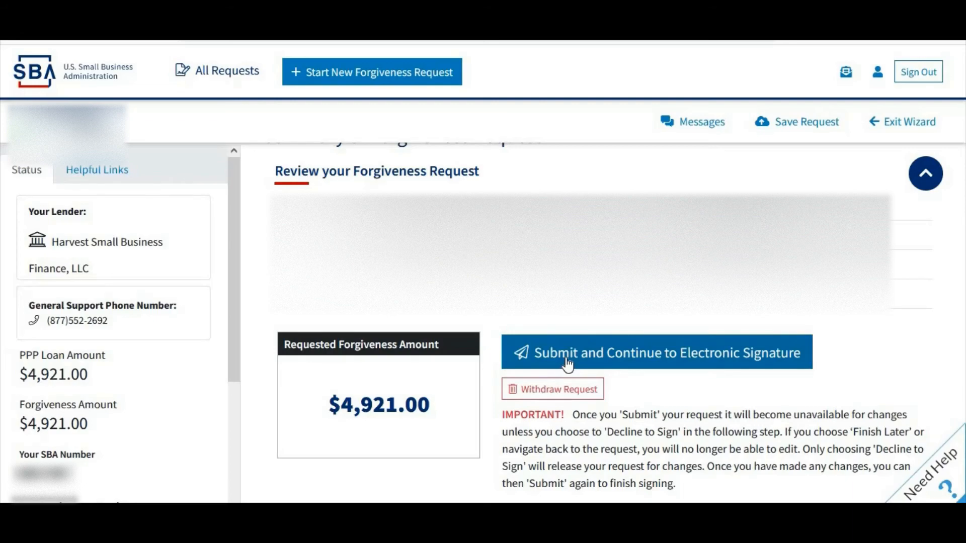
Submit the request, then finish and send Form 3508S in DocuSign, blocking location access
left_click(599, 347)
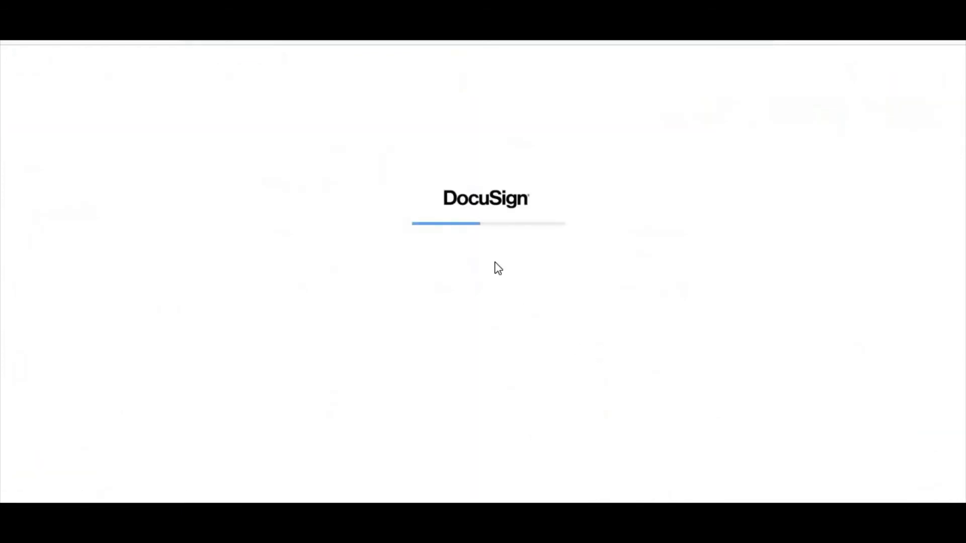
scroll(626, 375, "down", 5)
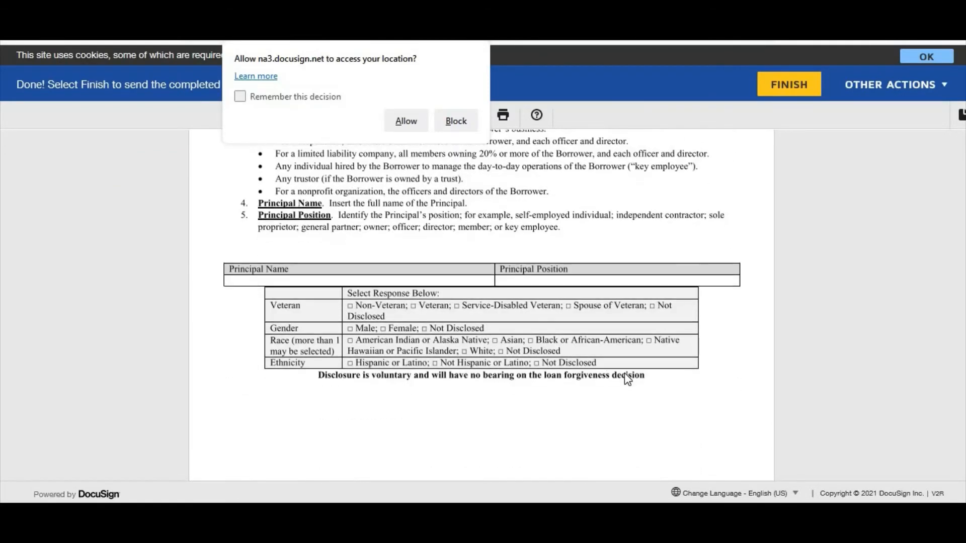
scroll(627, 378, "down", 7)
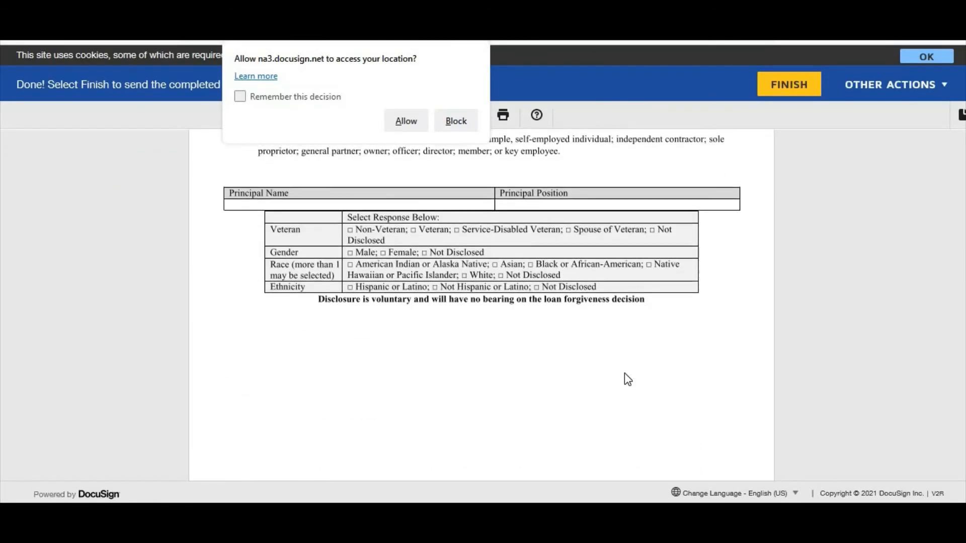
scroll(620, 373, "down", 3)
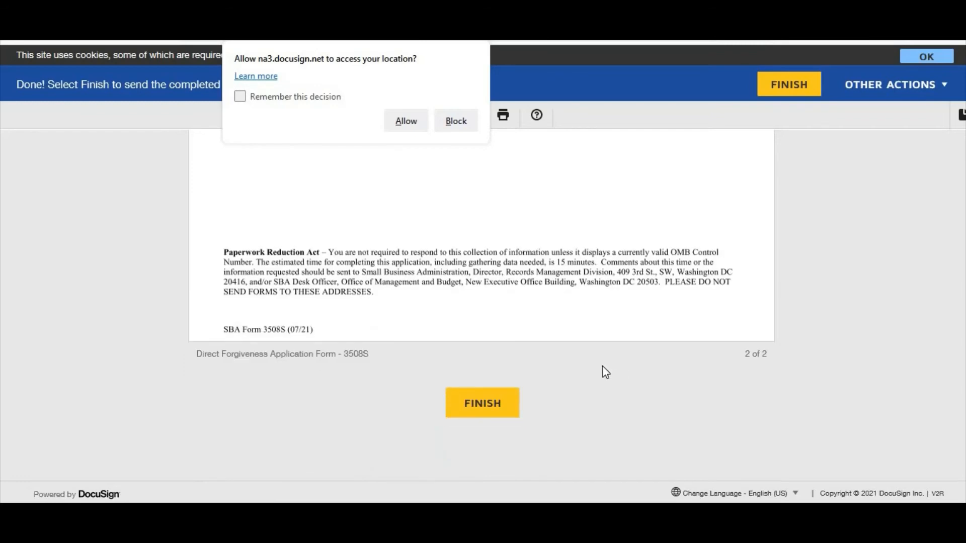
left_click(455, 121)
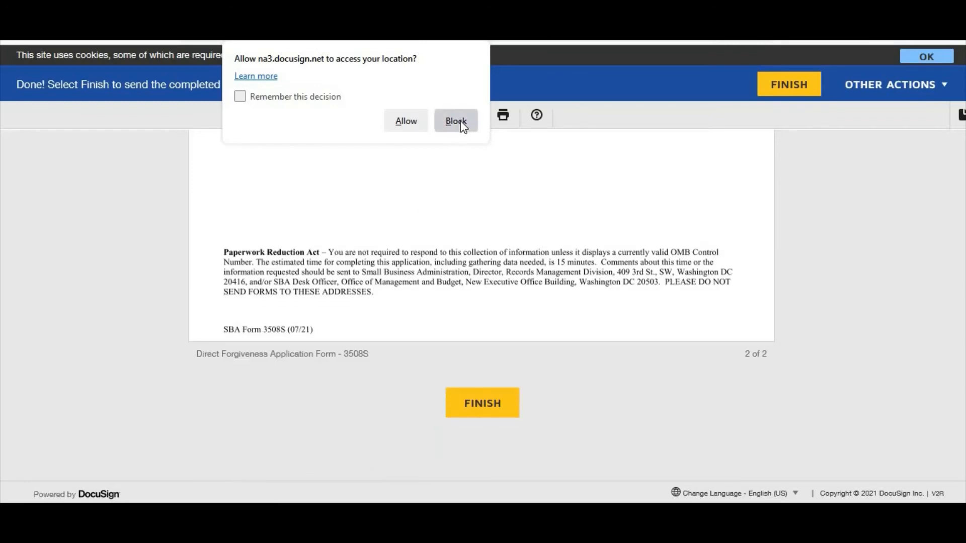
left_click(499, 413)
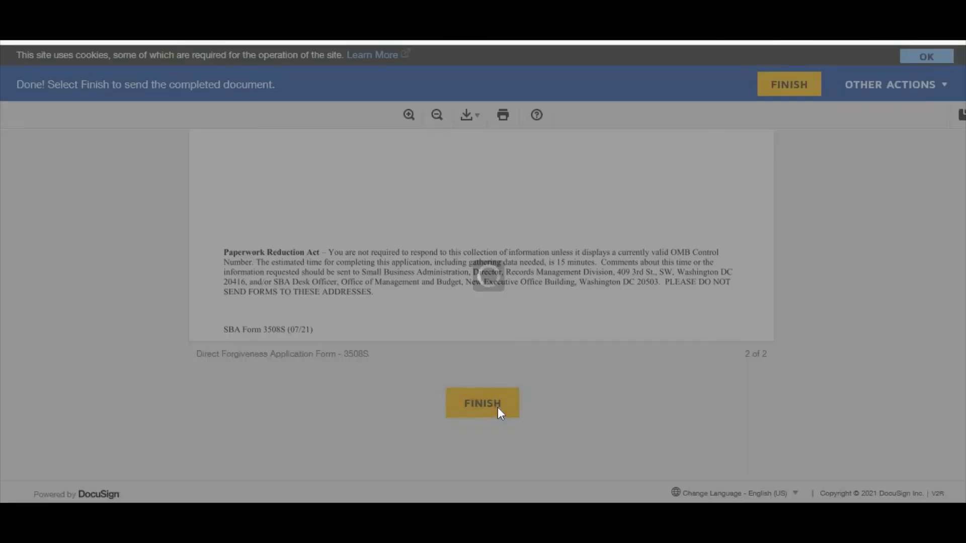